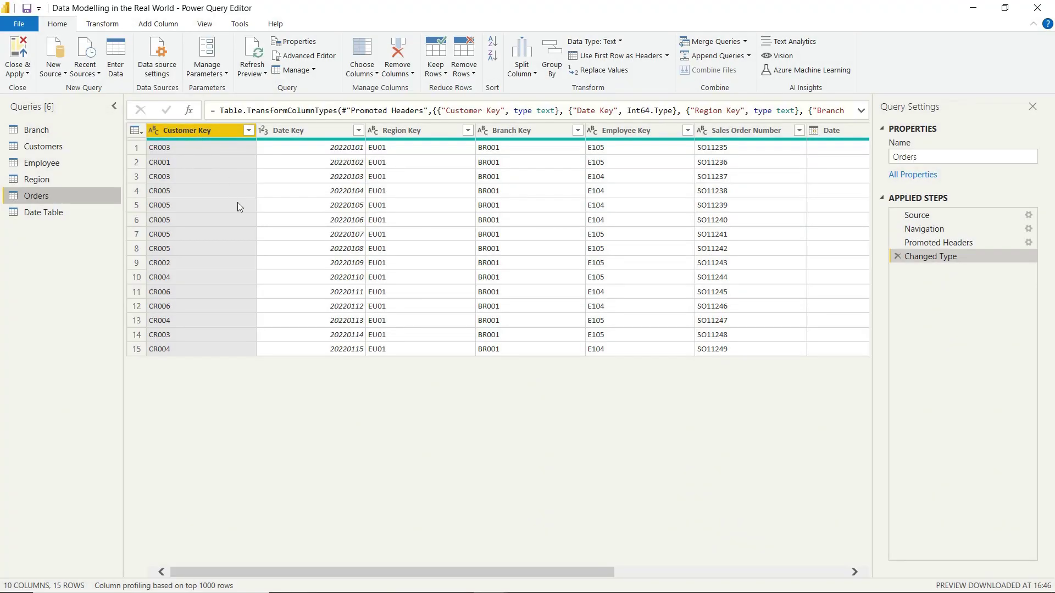
- Scroll right to the Phone Order and Online Order columns, then back left
{"action": "scroll", "coordinate": [238, 203], "scroll_direction": "right", "scroll_amount": 5}
{"action": "scroll", "coordinate": [238, 206], "scroll_direction": "right", "scroll_amount": 5}
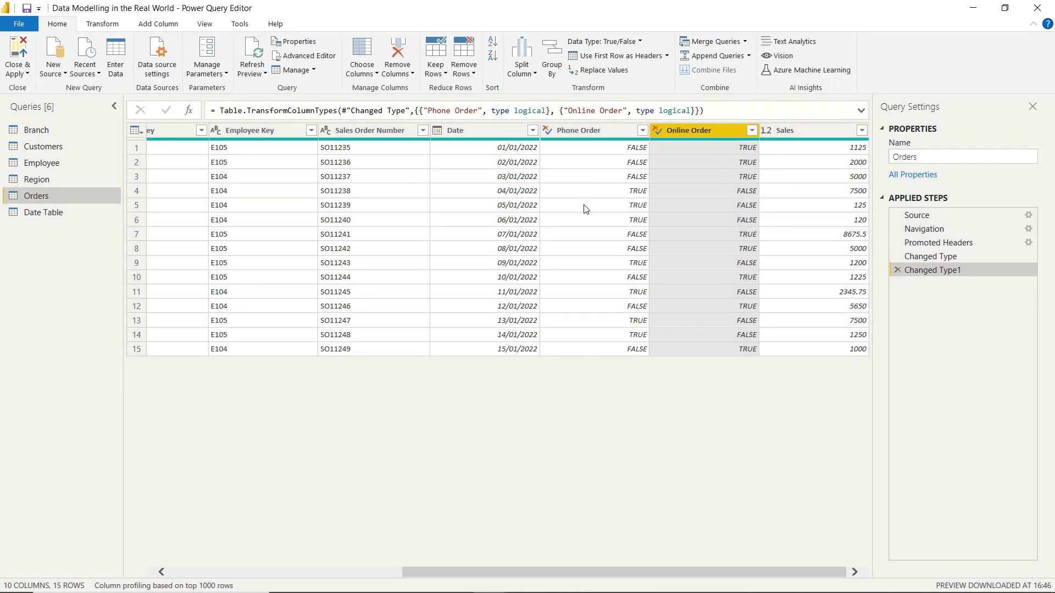
{"action": "scroll", "coordinate": [586, 209], "scroll_direction": "left", "scroll_amount": 5}
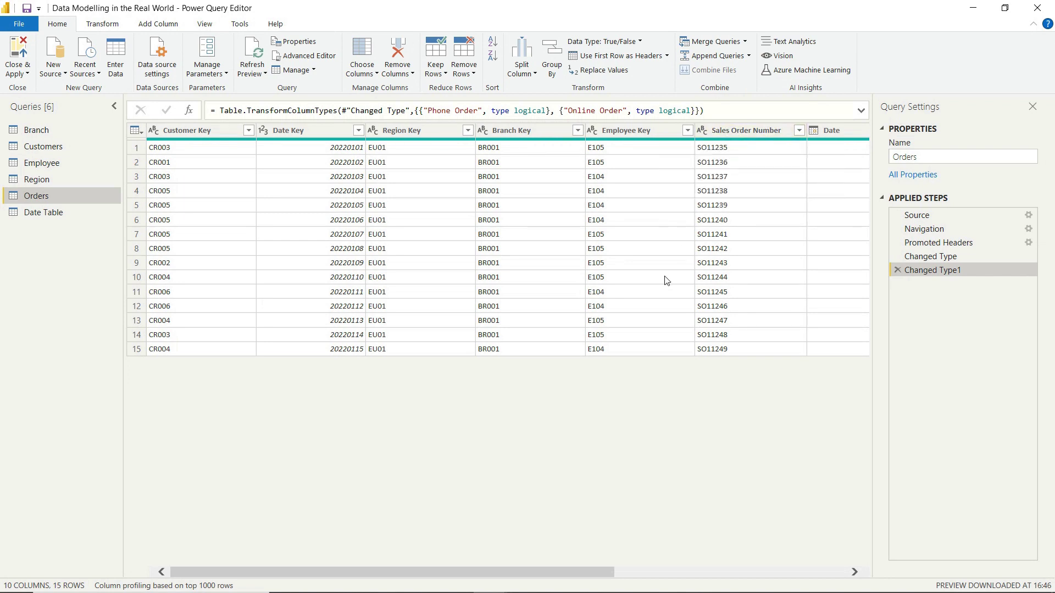
- Duplicate the Orders query and rename the Orders (2) copy to 'Customer Orders Summary'
{"action": "right_click", "coordinate": [40, 195]}
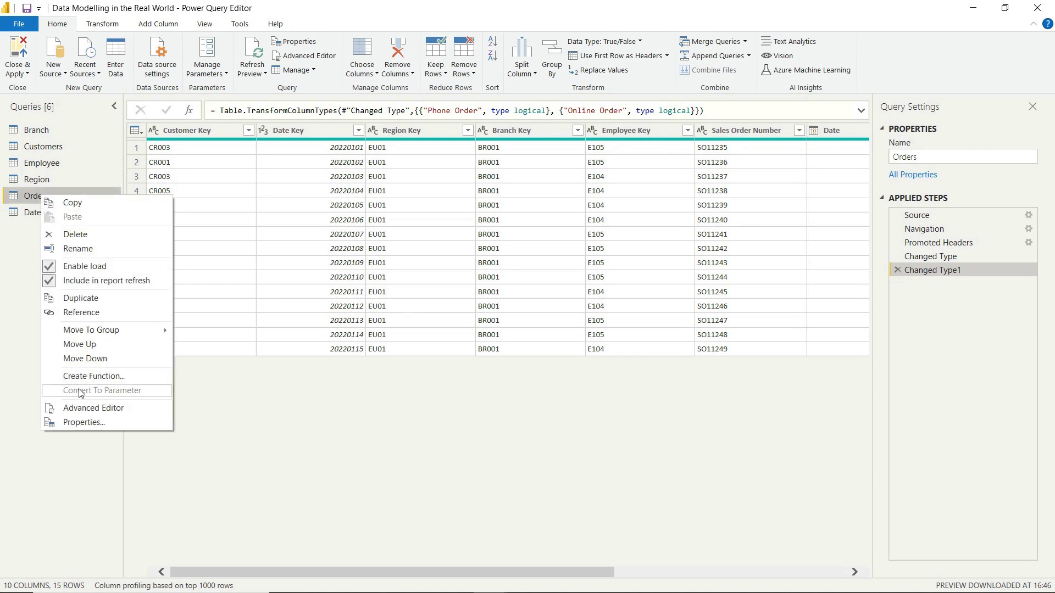
{"action": "left_click", "coordinate": [81, 298]}
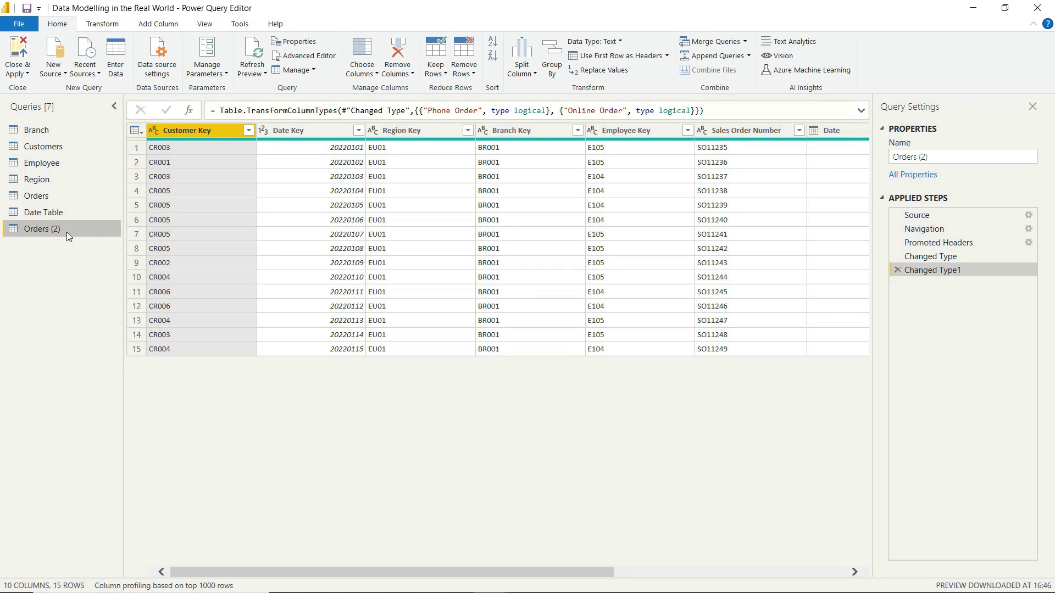
{"action": "right_click", "coordinate": [43, 227]}
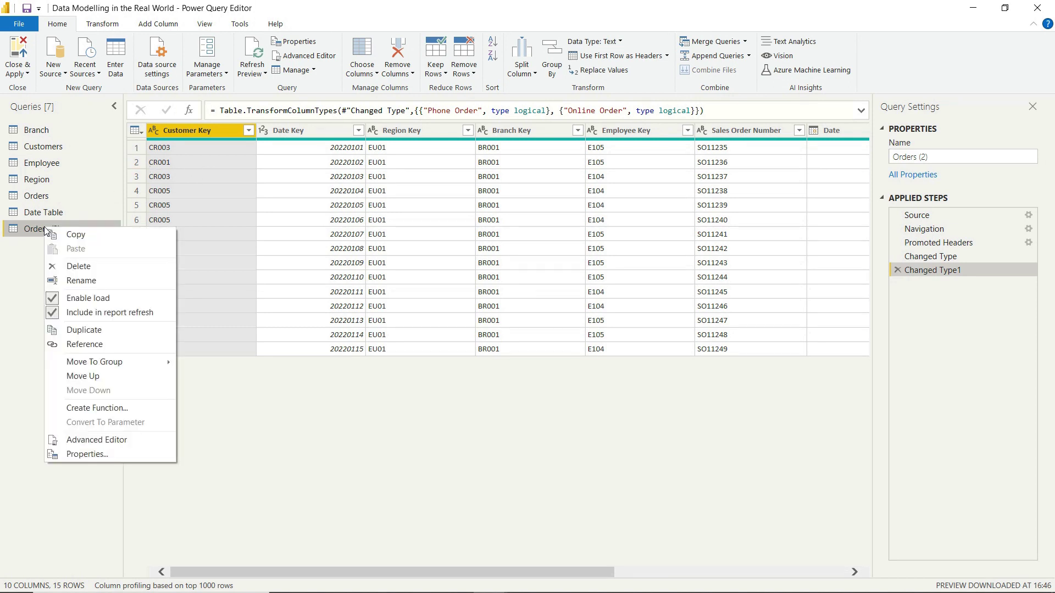
{"action": "left_click", "coordinate": [82, 282]}
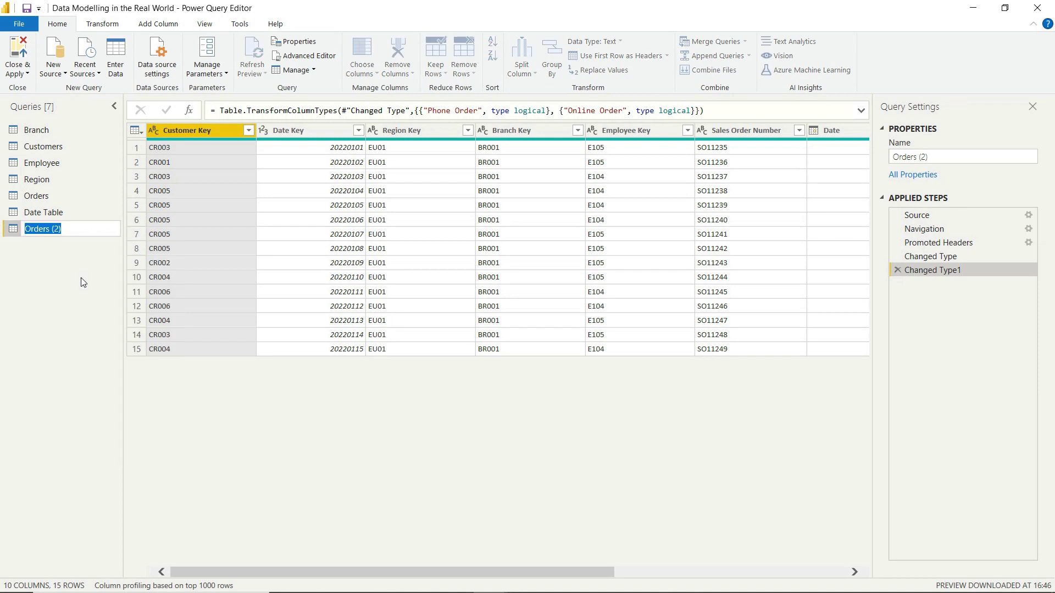
{"action": "key", "text": "BackSpace"}
{"action": "type", "text": "Customer Orders Summary"}
{"action": "key", "text": "Return"}
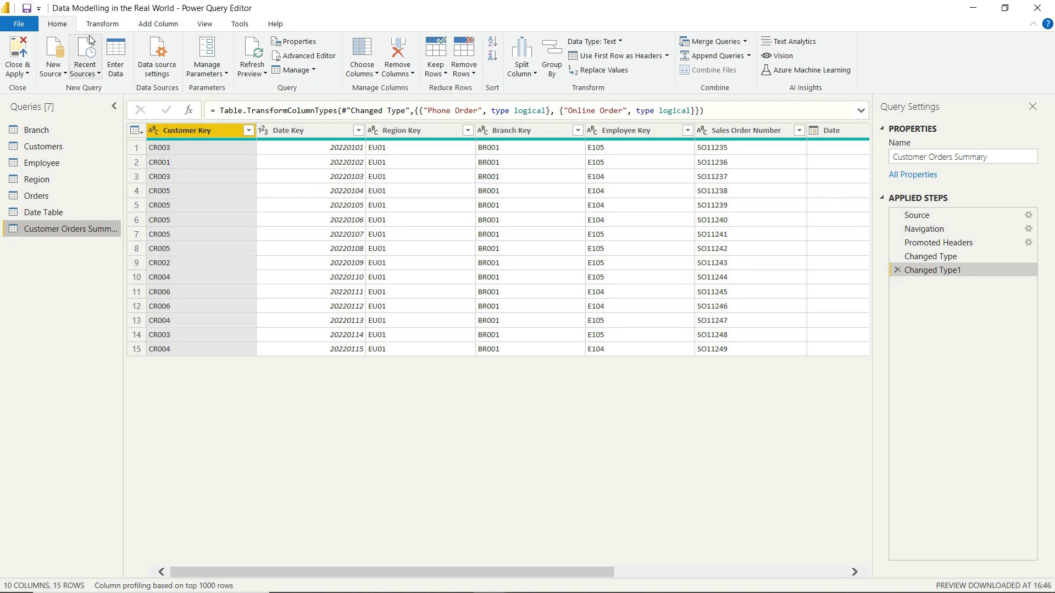
- Group by Customer Key in Advanced mode with a 'Customer Sales' column summing Sales
{"action": "left_click", "coordinate": [556, 73]}
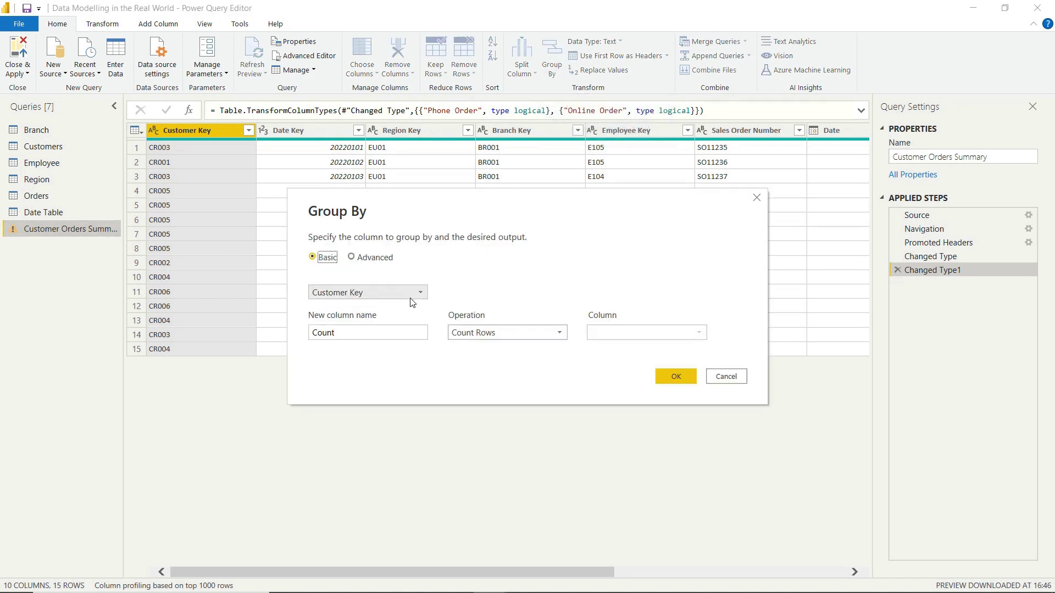
{"action": "left_click", "coordinate": [352, 257]}
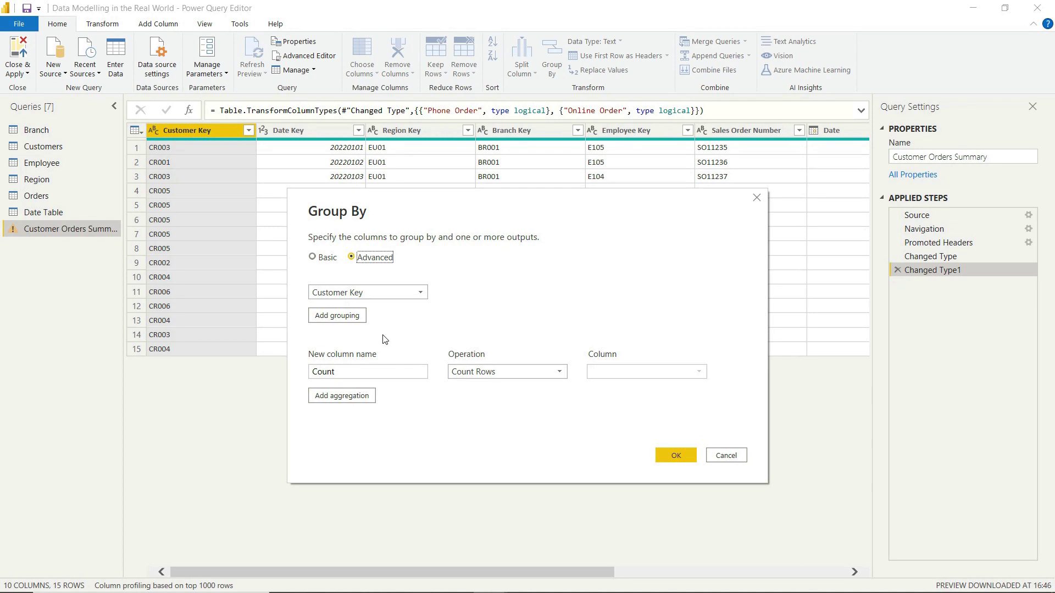
{"action": "left_click_drag", "start_coordinate": [376, 368], "coordinate": [282, 377]}
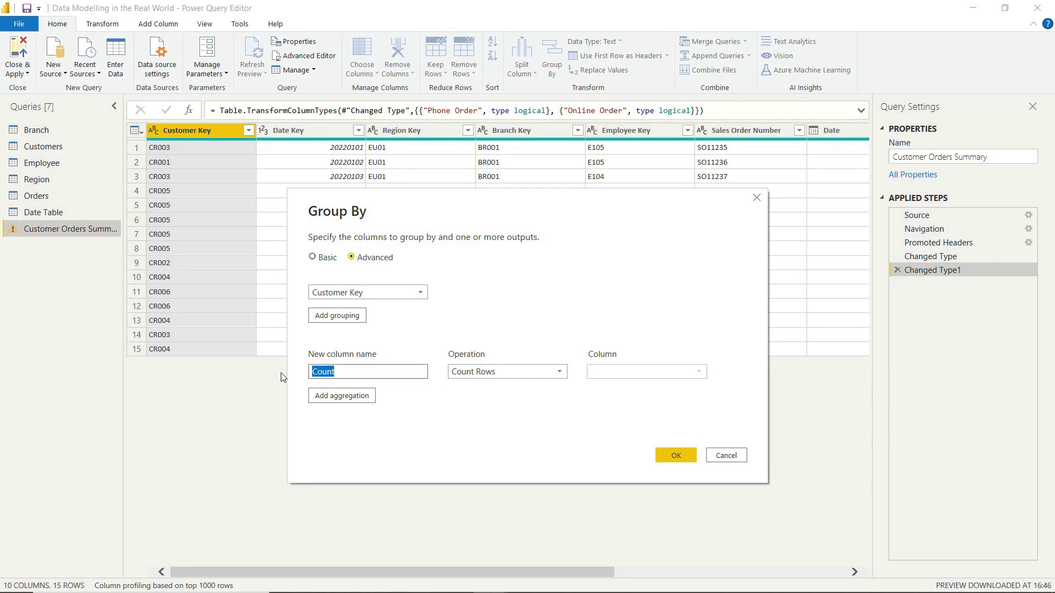
{"action": "type", "text": "Customer Sales"}
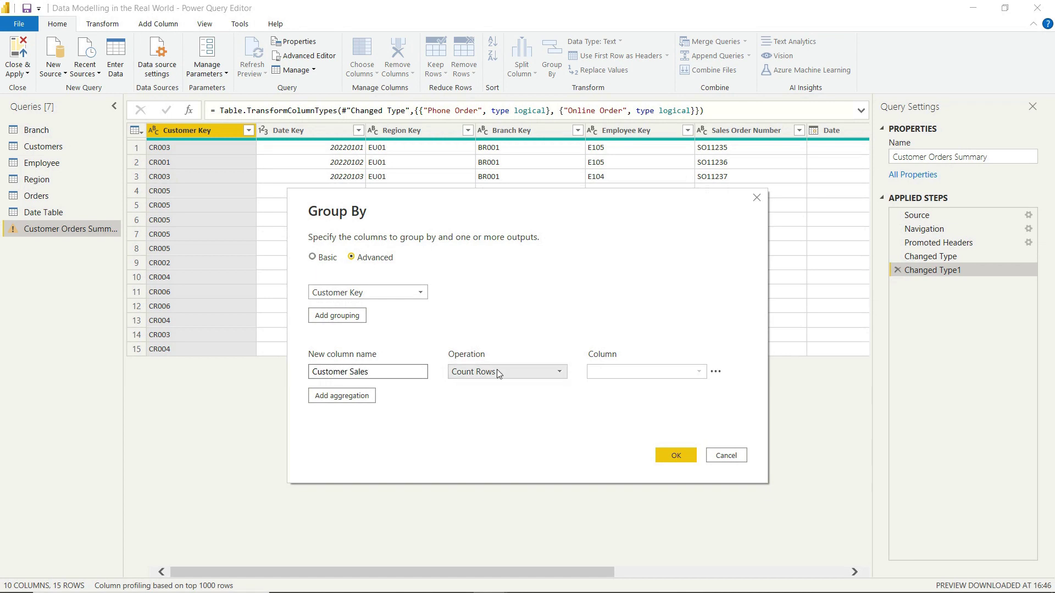
{"action": "left_click", "coordinate": [500, 369]}
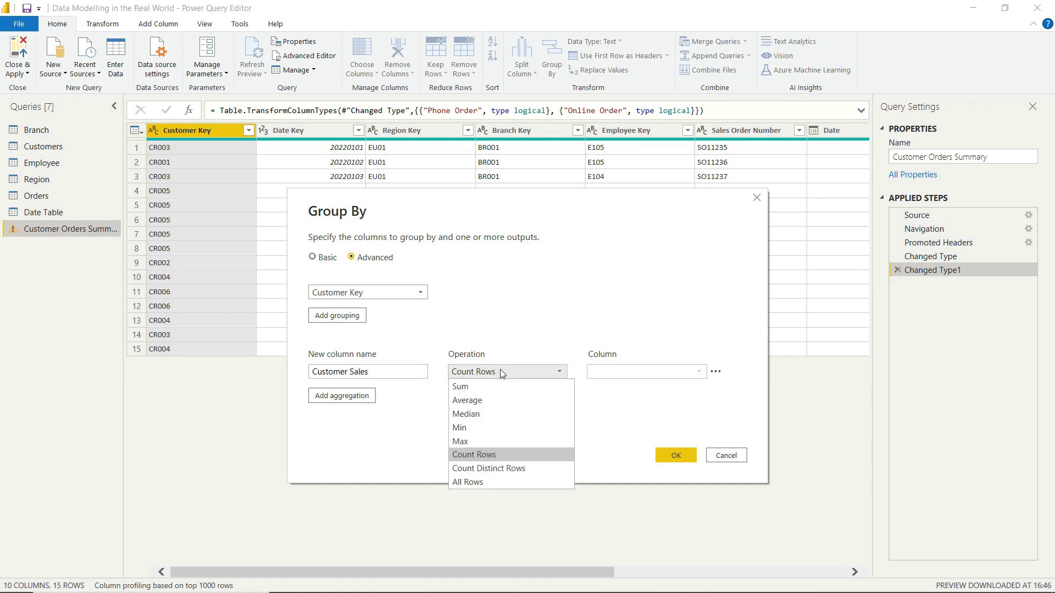
{"action": "left_click", "coordinate": [477, 386]}
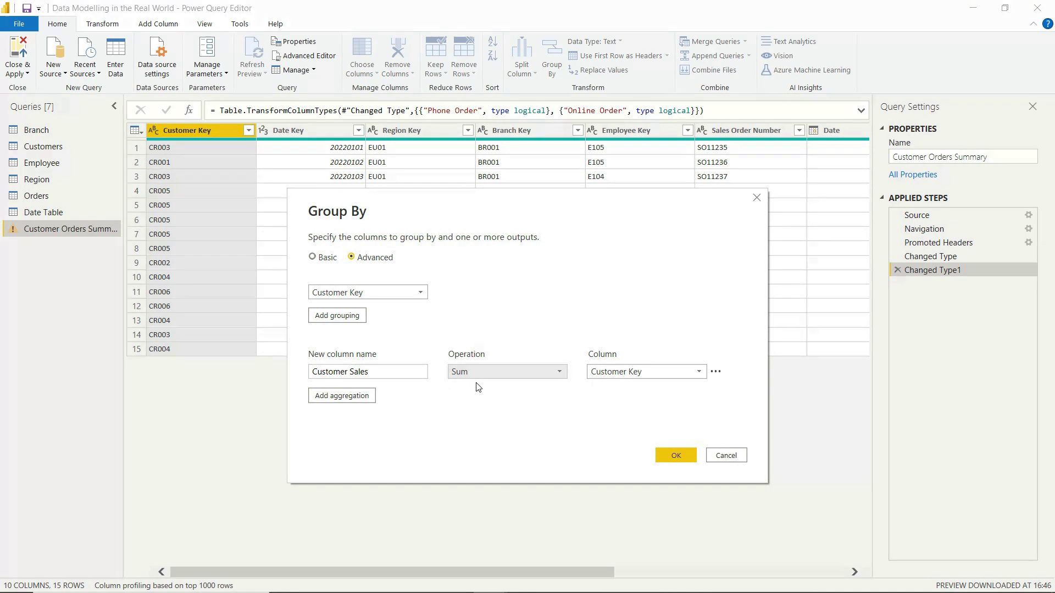
{"action": "left_click", "coordinate": [663, 373]}
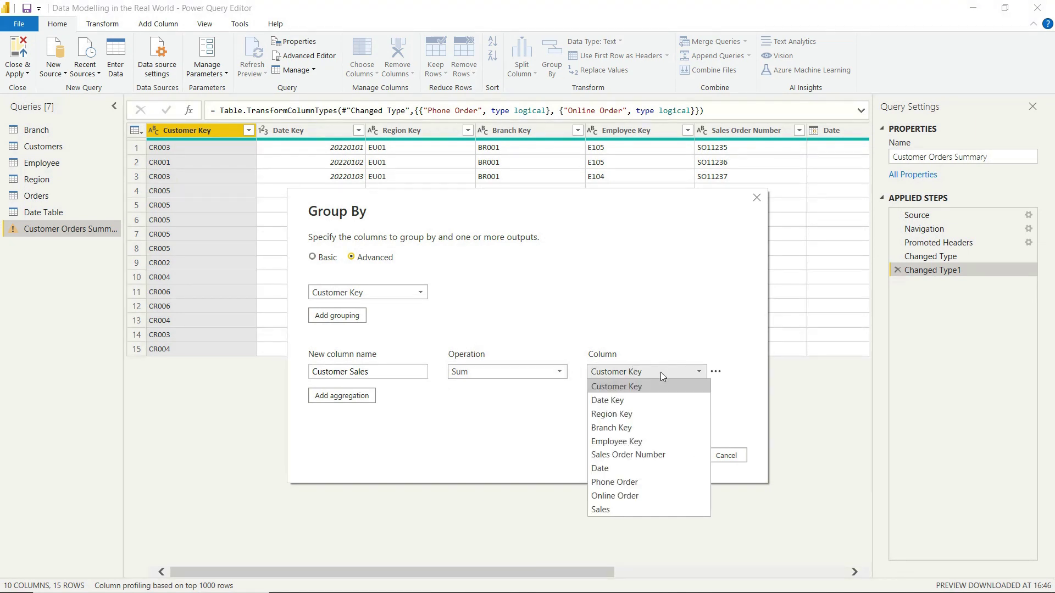
{"action": "left_click", "coordinate": [604, 509]}
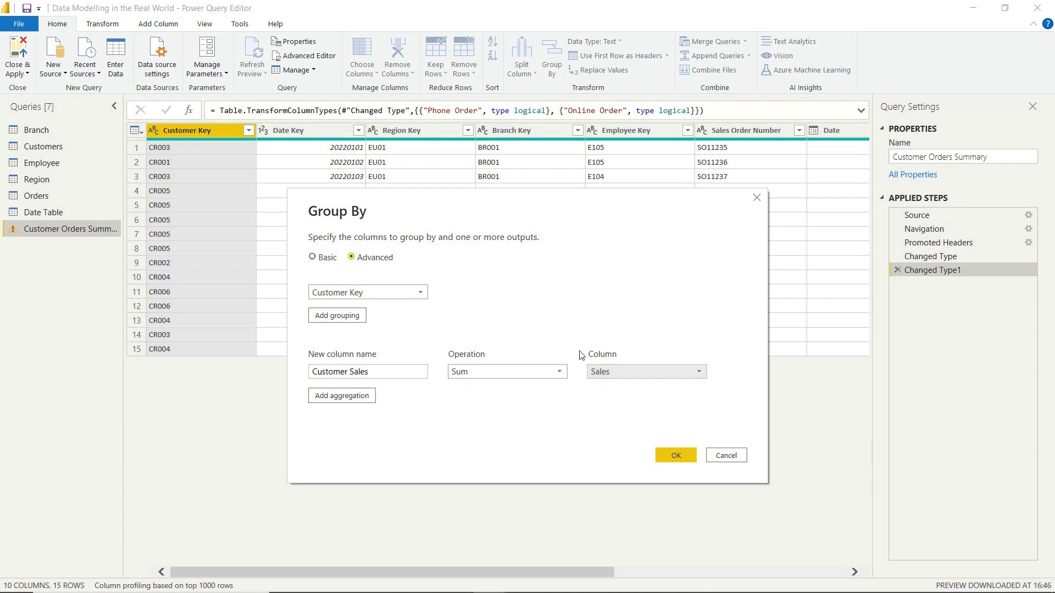
{"action": "left_click", "coordinate": [673, 452]}
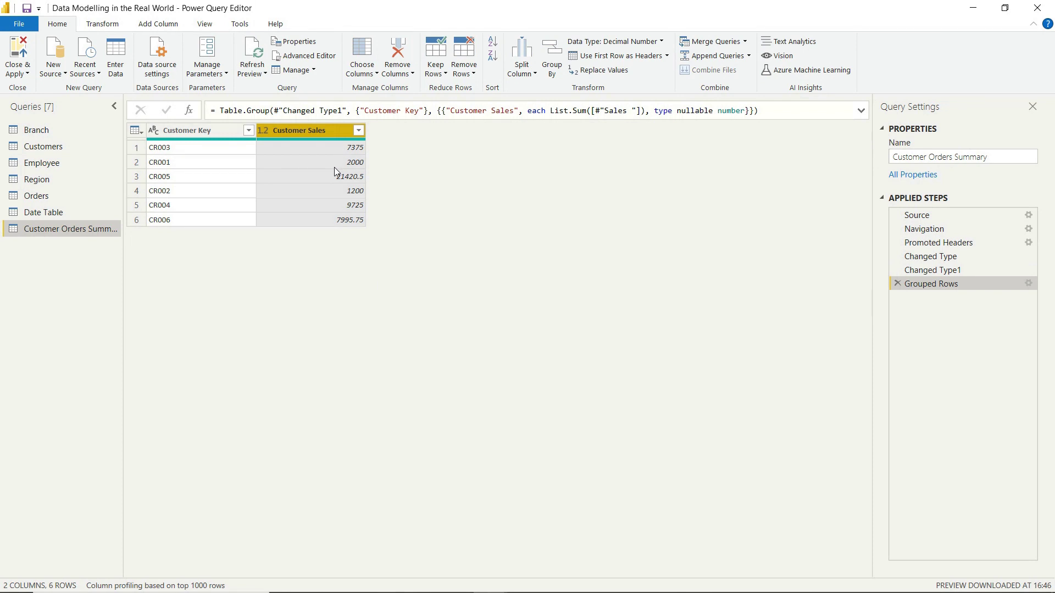
- Sort the Customer Key column ascending so customers run CR001 to CR006
{"action": "left_click", "coordinate": [205, 128]}
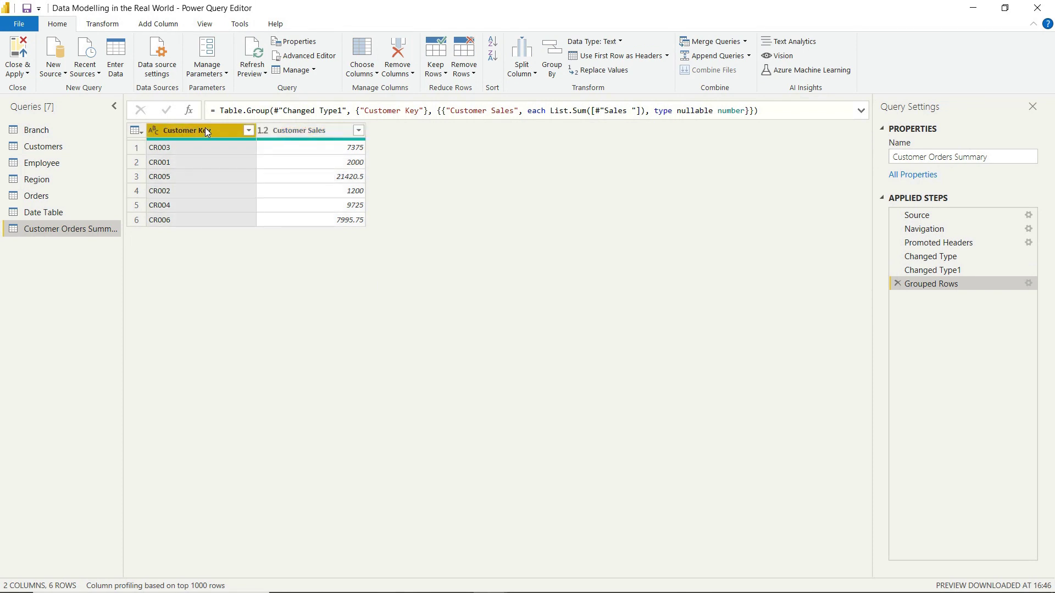
{"action": "left_click", "coordinate": [249, 131]}
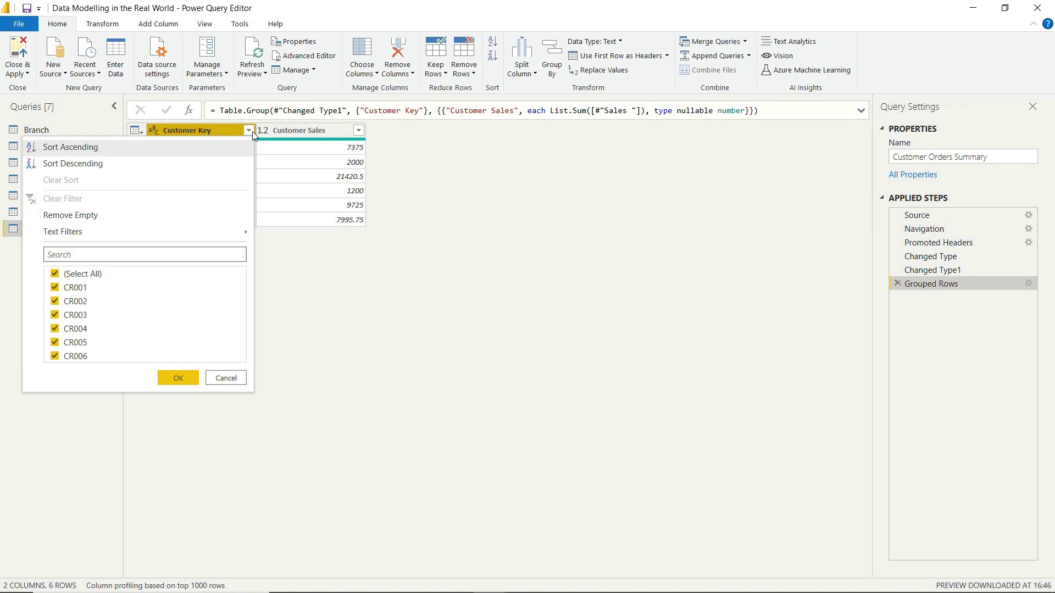
{"action": "left_click", "coordinate": [100, 145]}
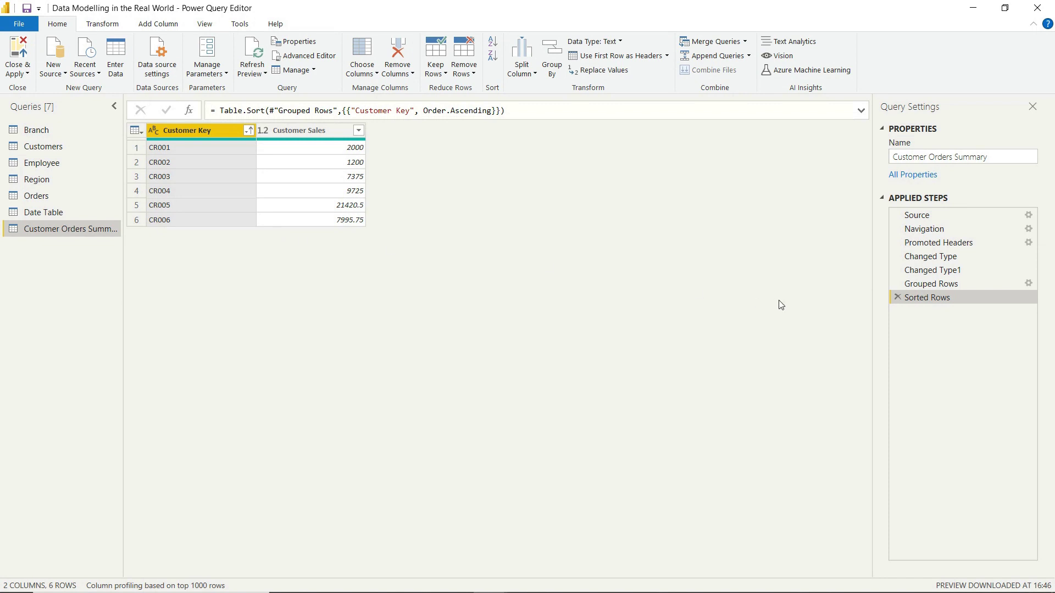
- Edit the Grouped Rows step to group by Sales Order Number as well as Customer Key
{"action": "left_click", "coordinate": [1028, 283]}
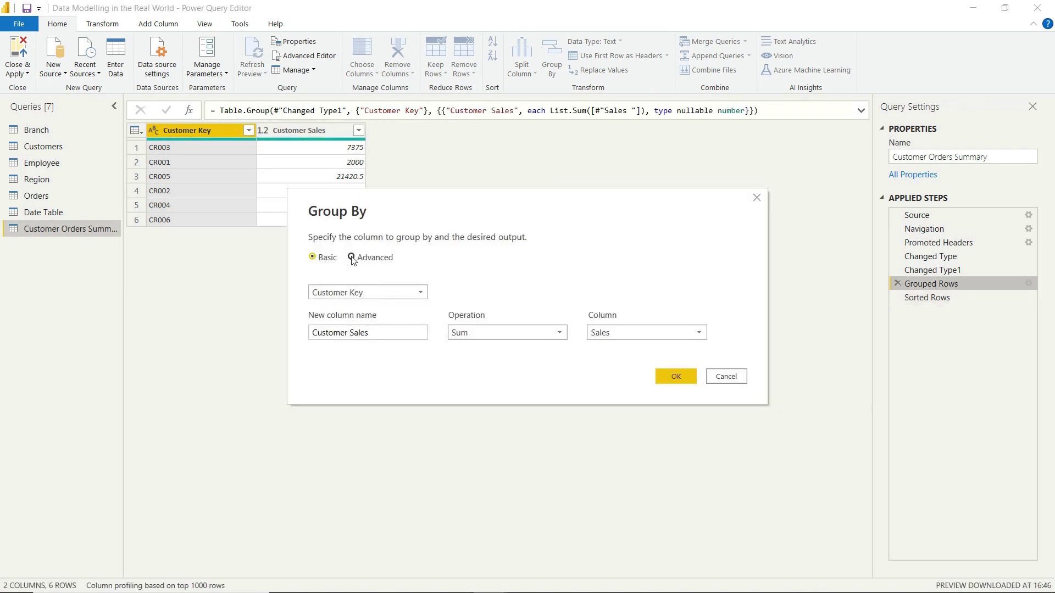
{"action": "left_click", "coordinate": [351, 257]}
{"action": "left_click", "coordinate": [339, 319]}
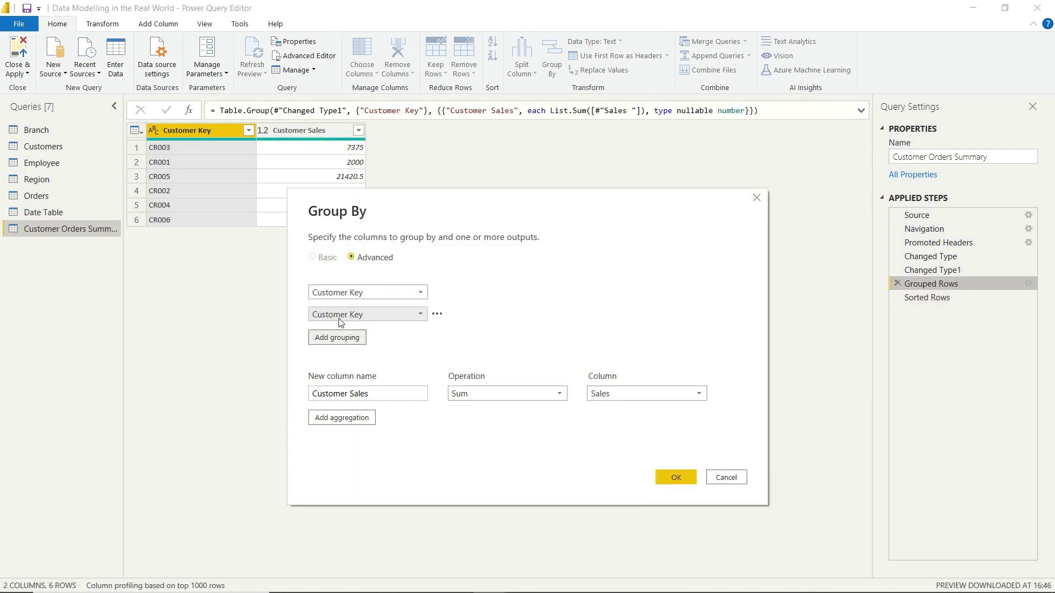
{"action": "left_click", "coordinate": [412, 318]}
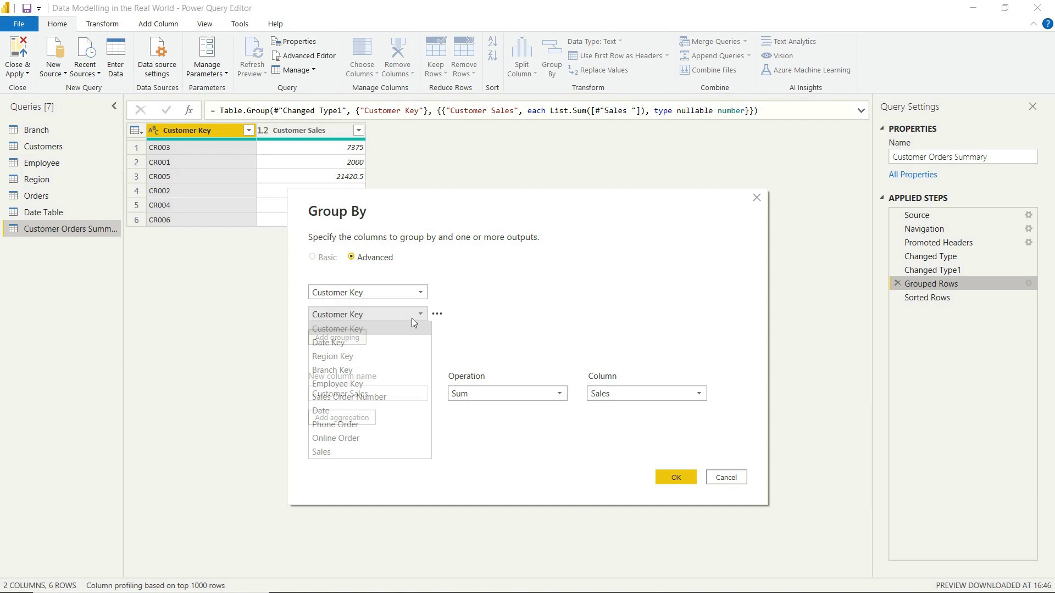
{"action": "left_click", "coordinate": [361, 397]}
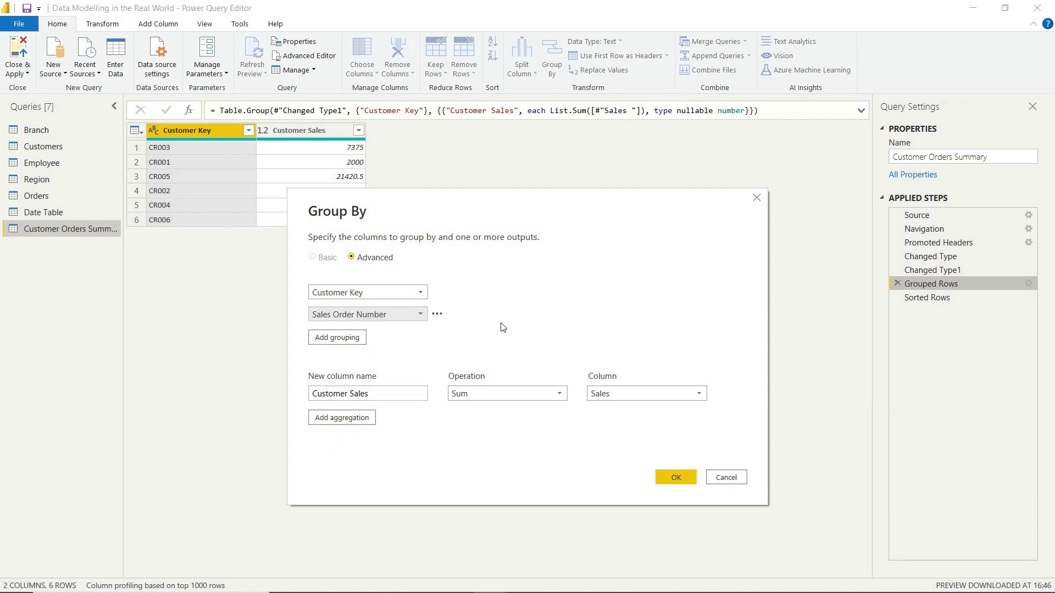
{"action": "left_click", "coordinate": [675, 484]}
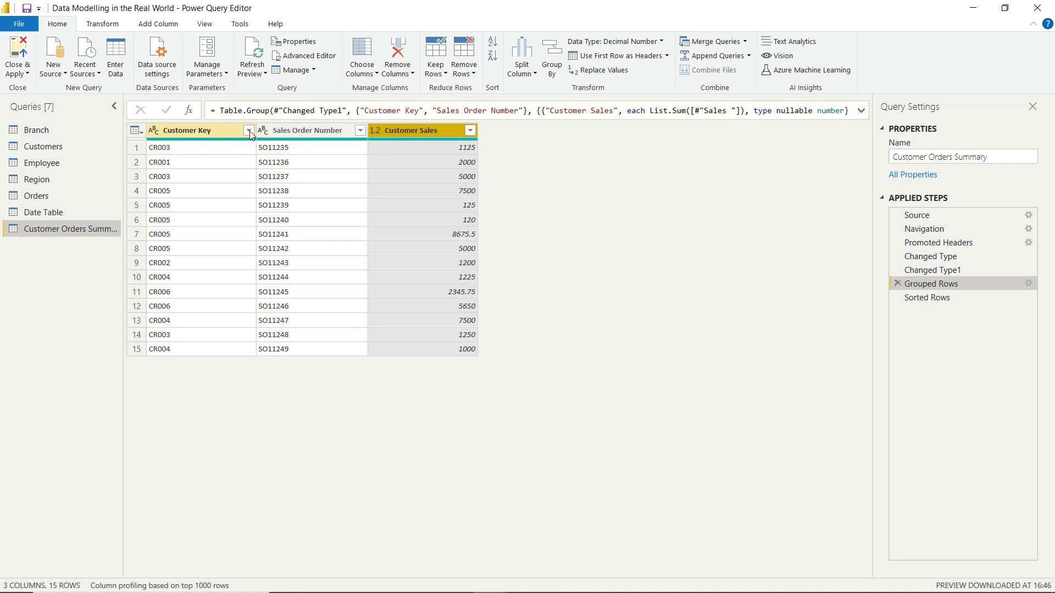
- Insert a new ascending Customer Key sort step and delete the old Sorted Rows step
{"action": "left_click", "coordinate": [249, 130]}
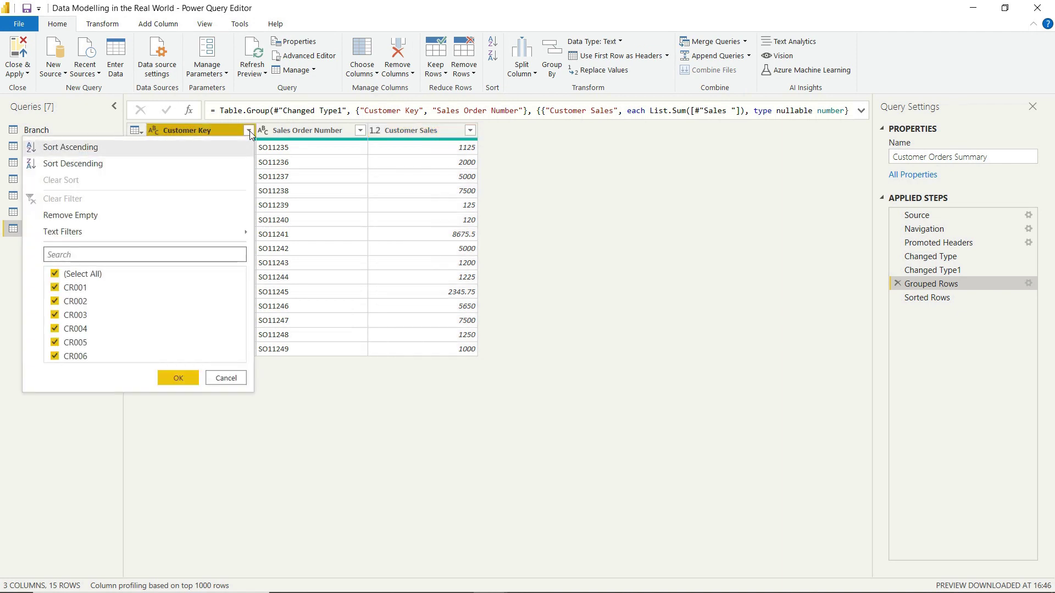
{"action": "left_click", "coordinate": [86, 153]}
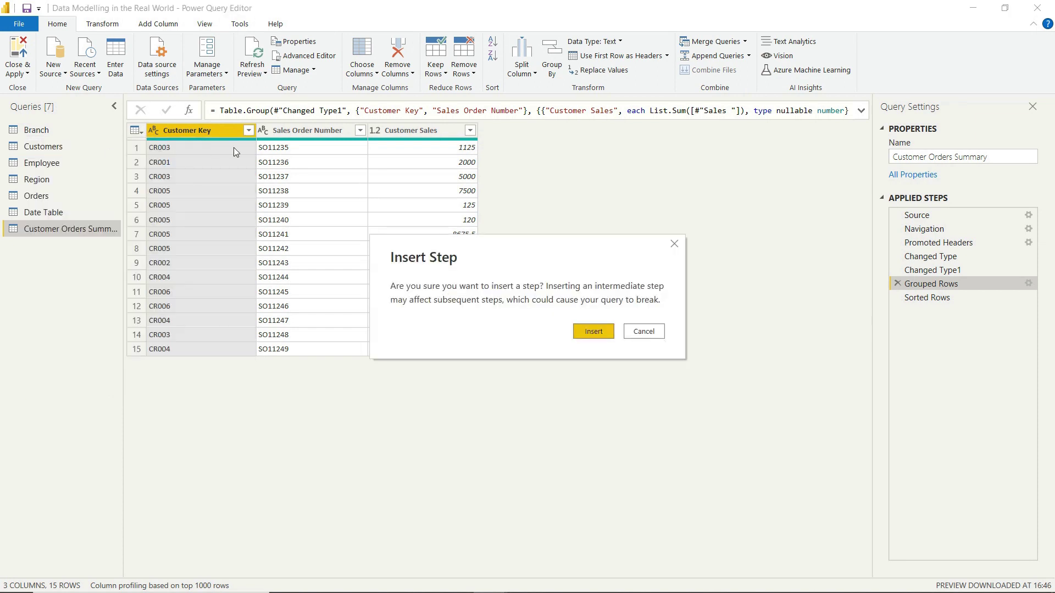
{"action": "left_click", "coordinate": [589, 328]}
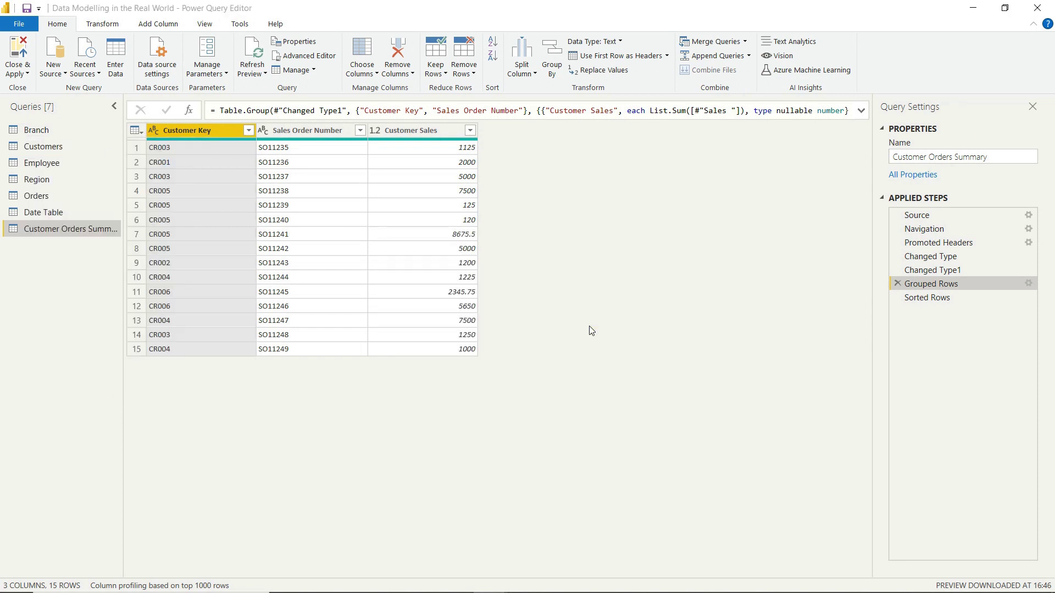
{"action": "left_click", "coordinate": [900, 311]}
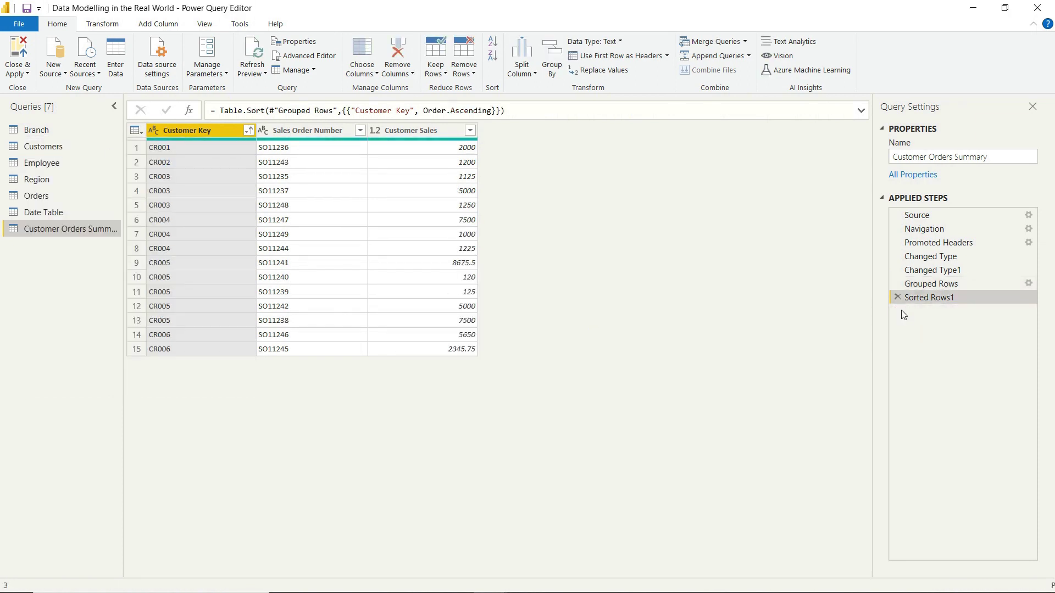